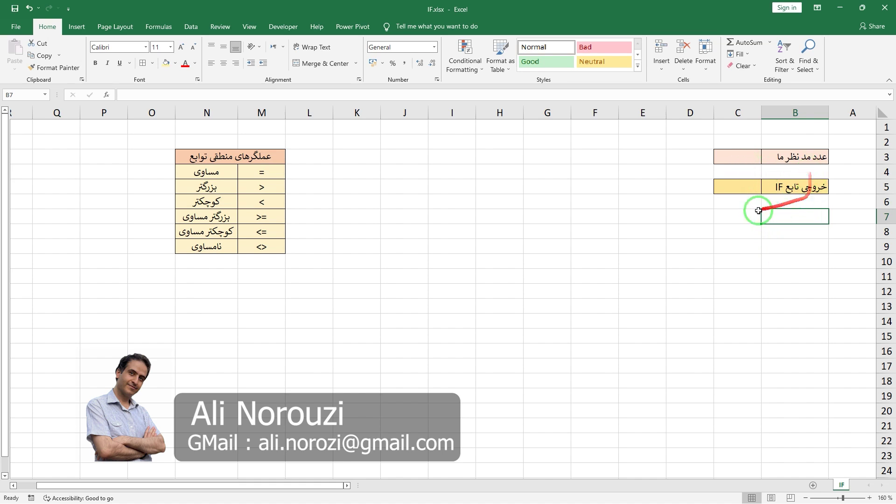
Enter 25 as the input number in cell C3
click(731, 204)
click(739, 159)
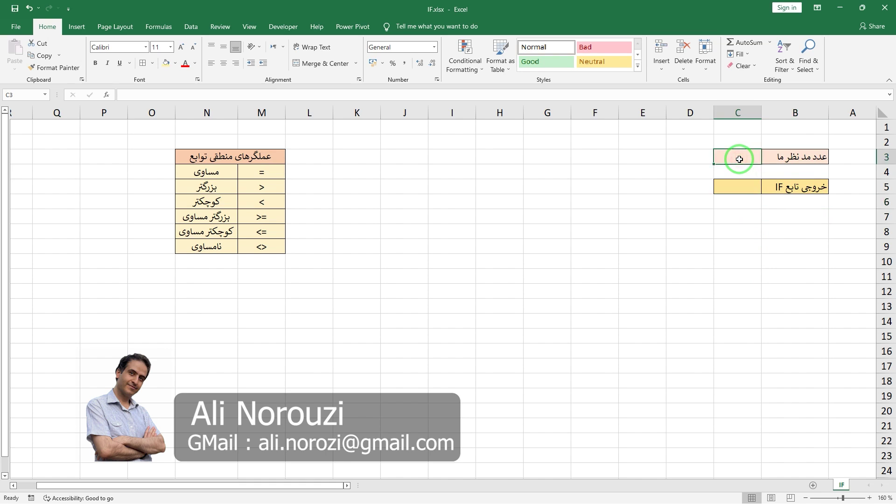
text(25)
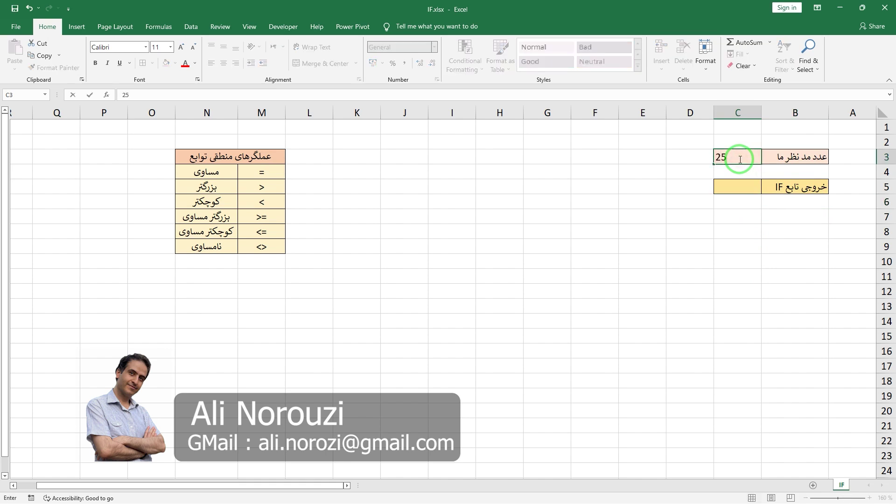
key(Return)
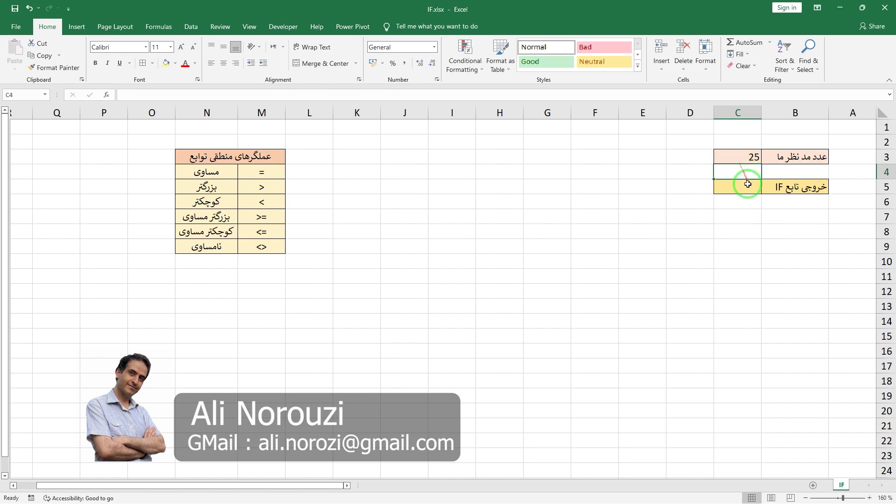
click(746, 188)
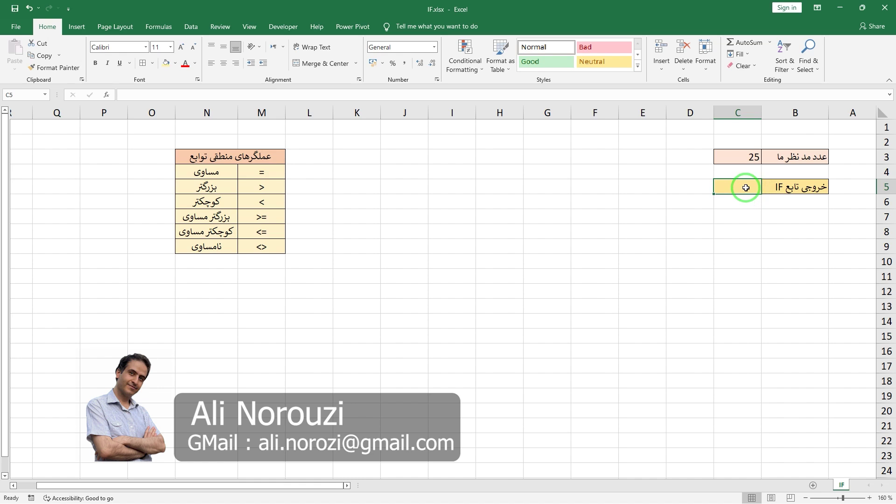
Enter =SQRT(C3) in C5 so it shows 5
text(=)
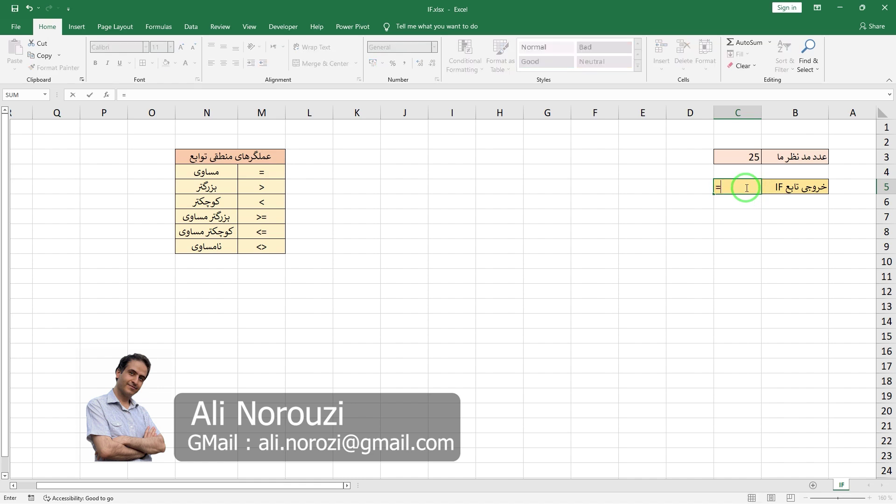
text(S)
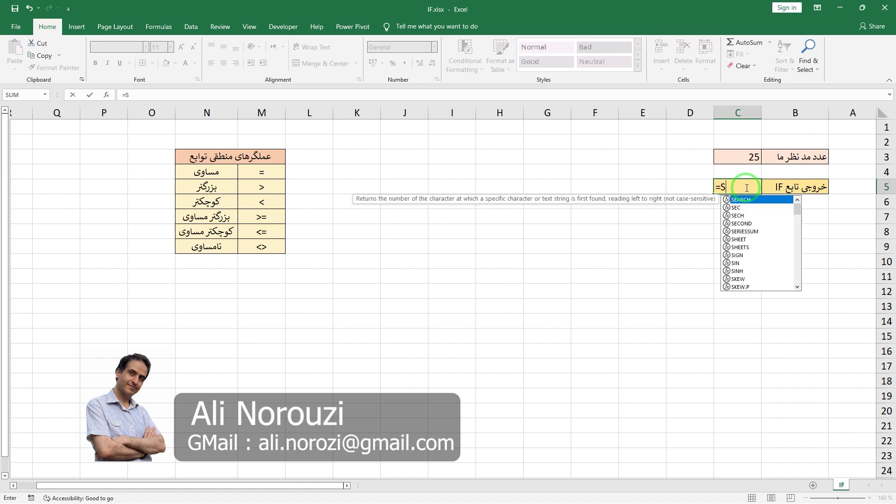
text(Q)
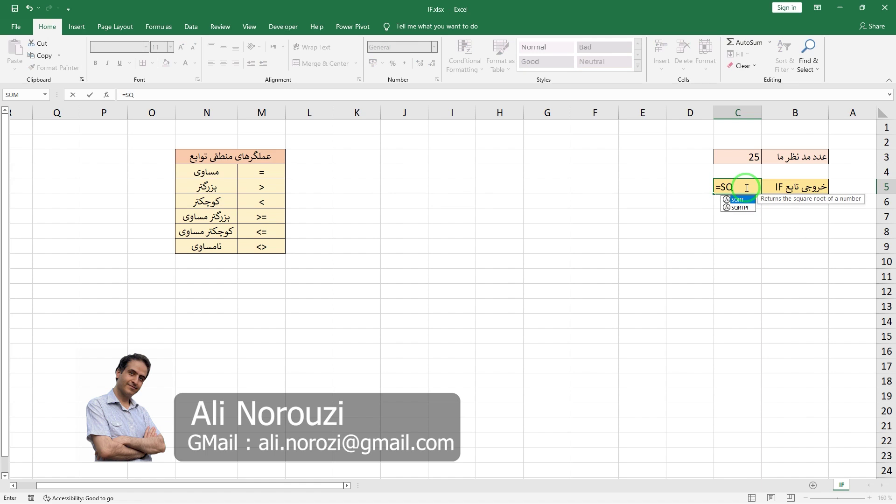
key(Tab)
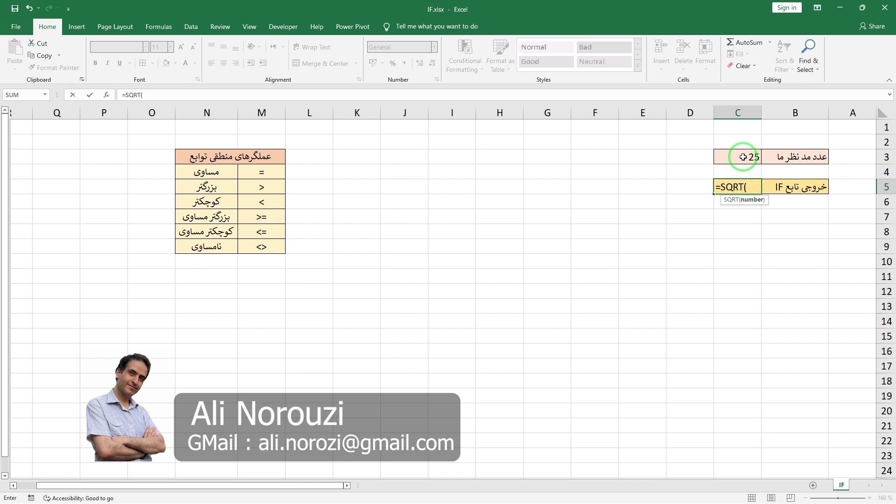
click(744, 157)
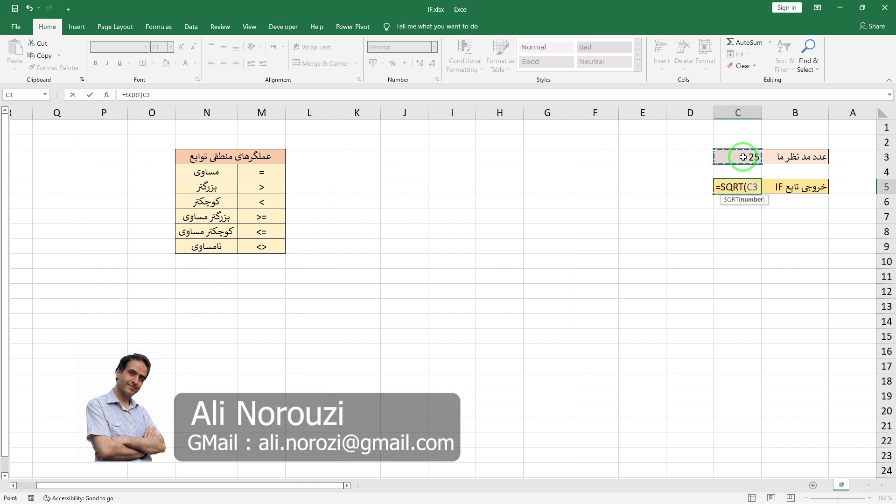
text())
key(Return)
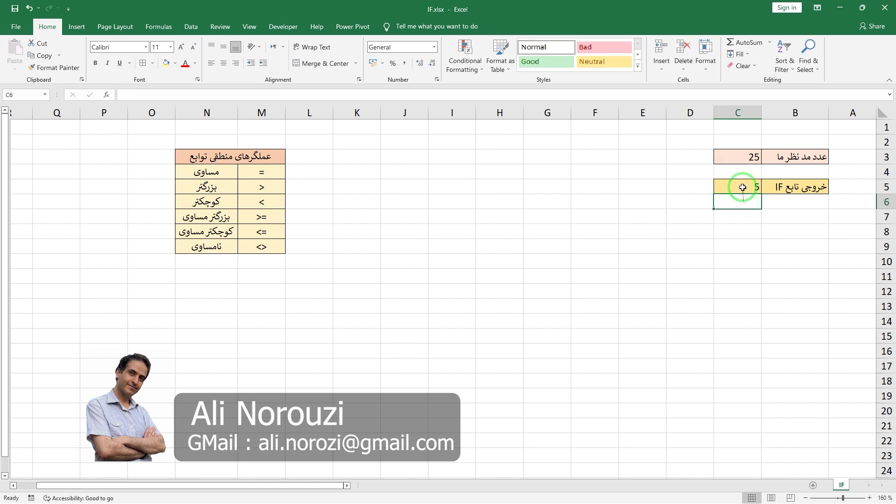
Change C3 to -25 so C5's square root formula shows #NUM!
click(740, 156)
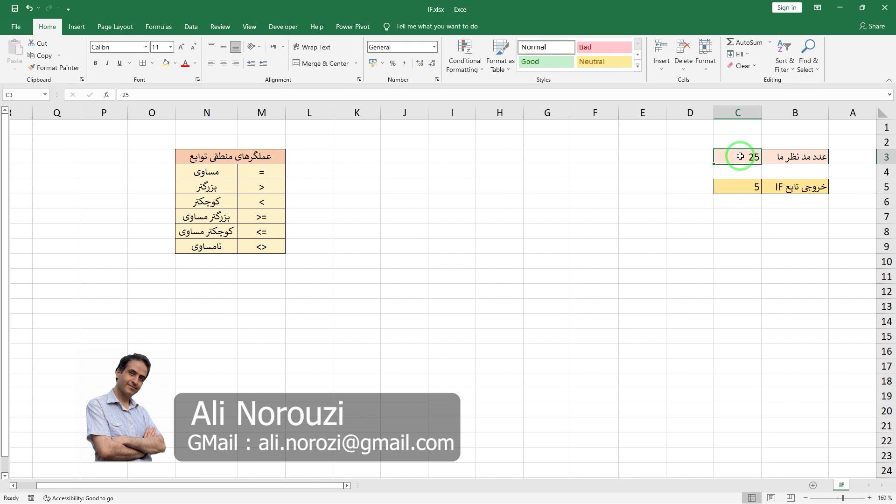
text(-)
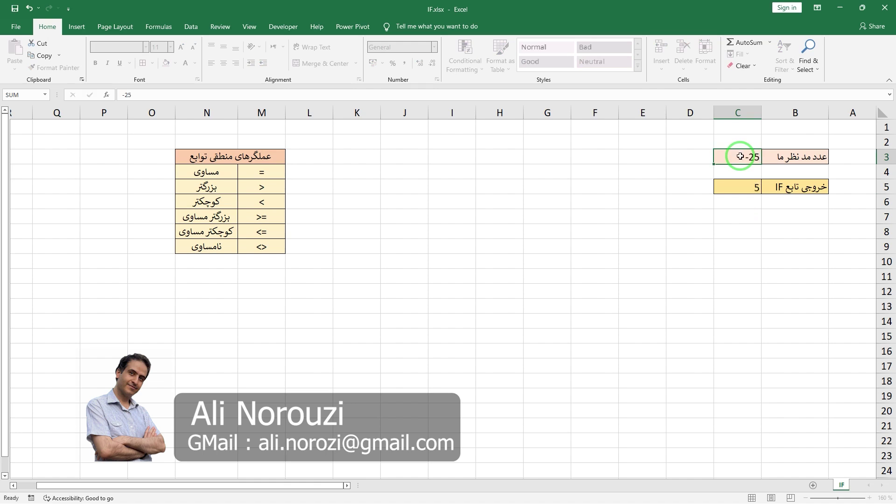
key(Return)
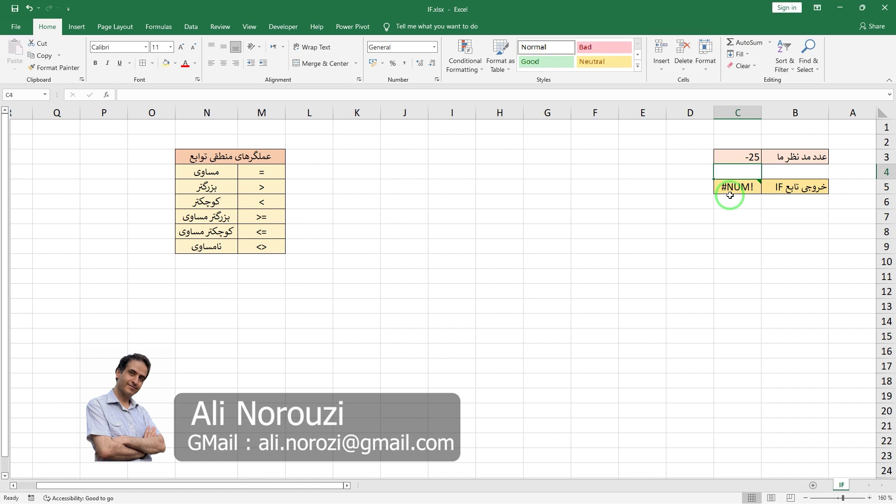
click(731, 188)
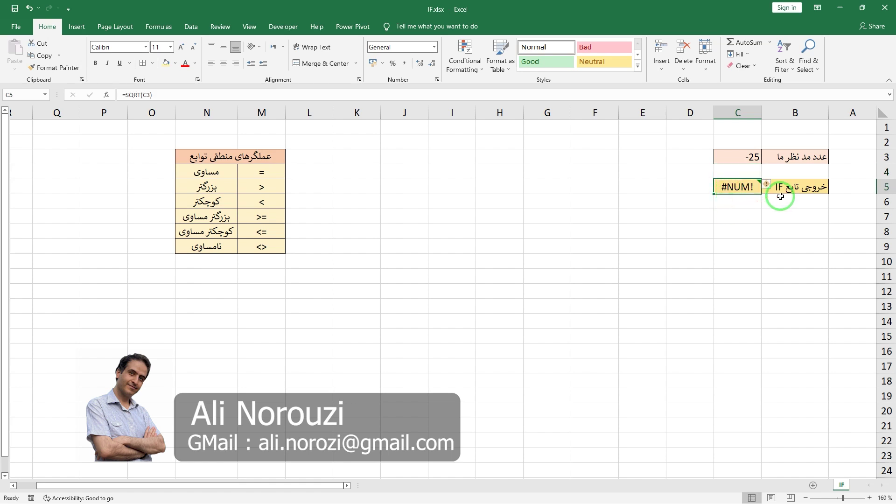
Delete the square root formula from C5
key(Delete)
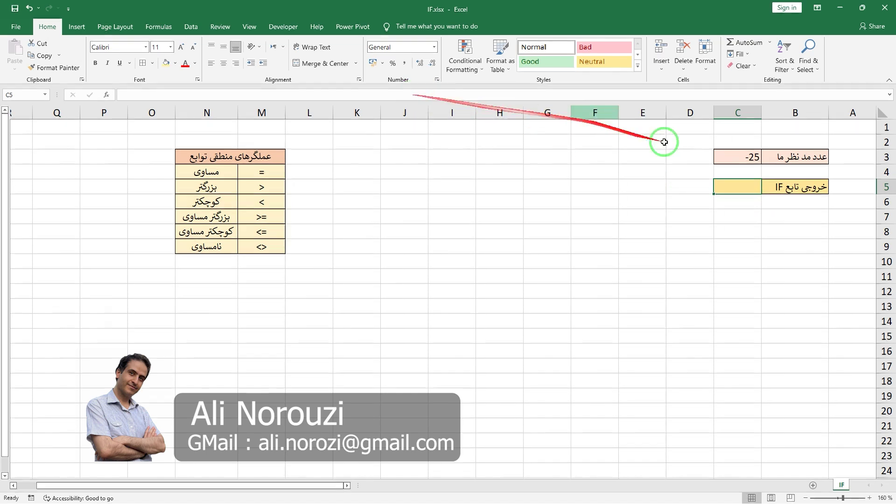
Start C5's new formula as =IF(SQRT(C3)>=0, in the formula bar
click(319, 94)
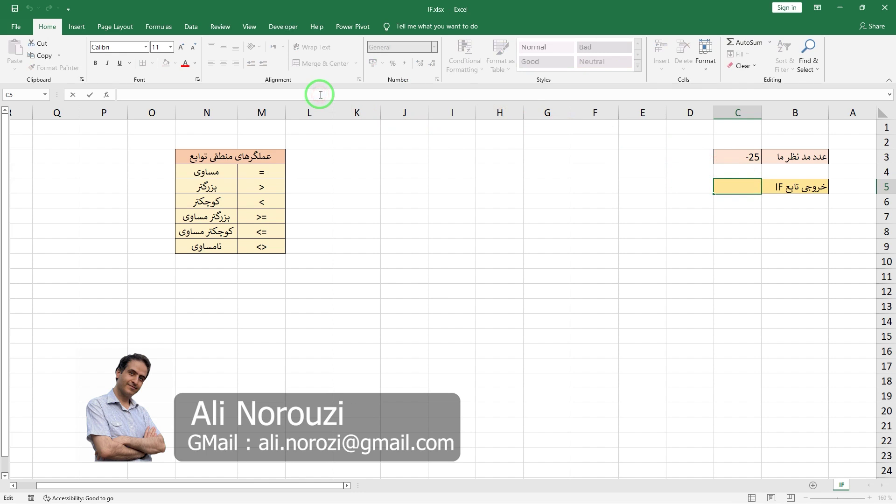
text(=)
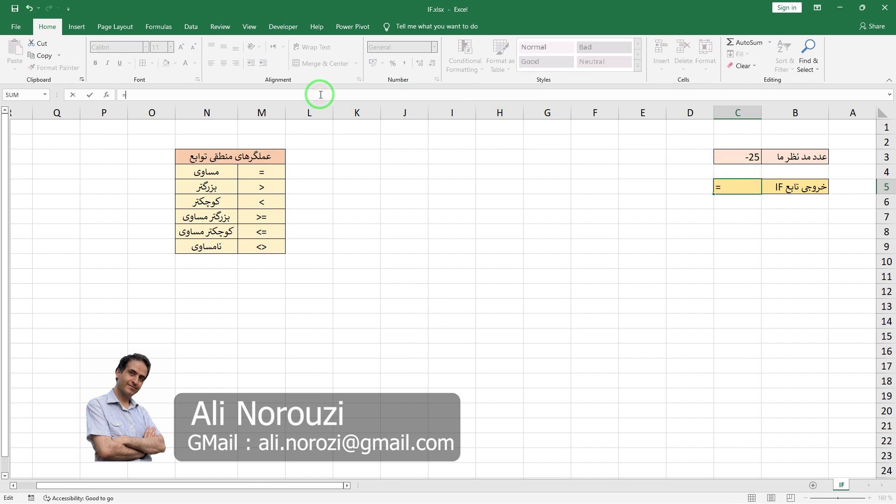
text(I)
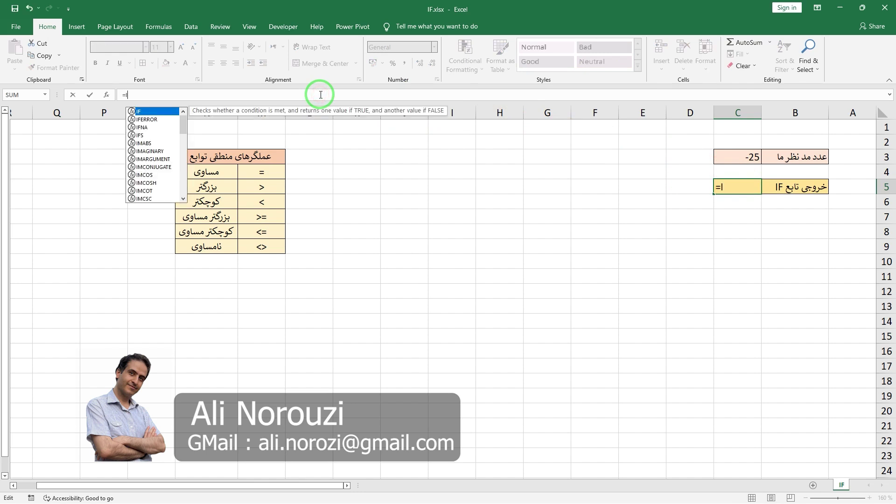
text(F)
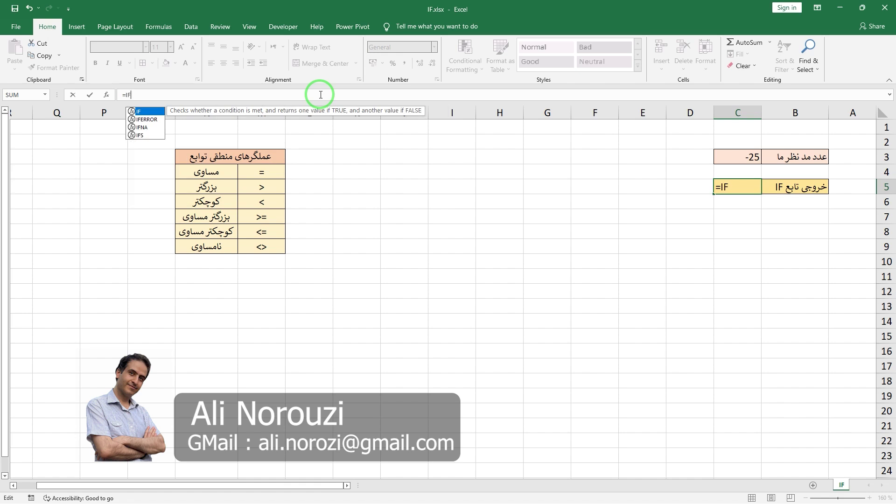
text(()
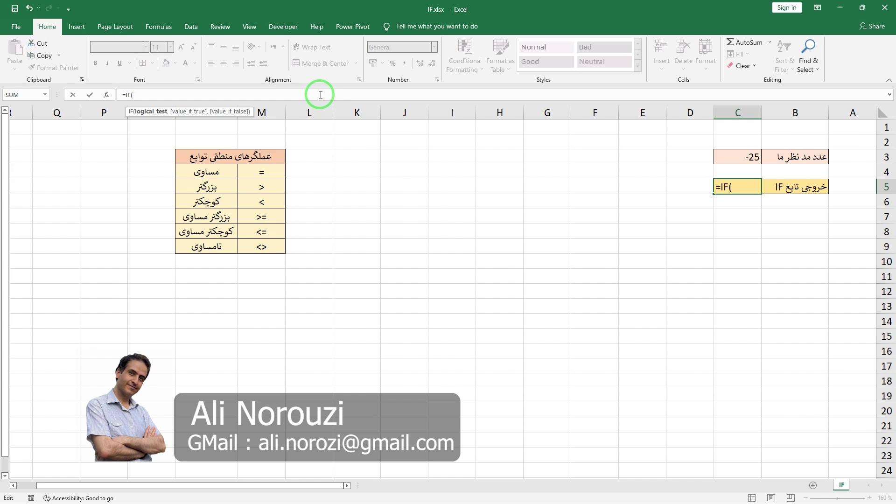
text(SQ)
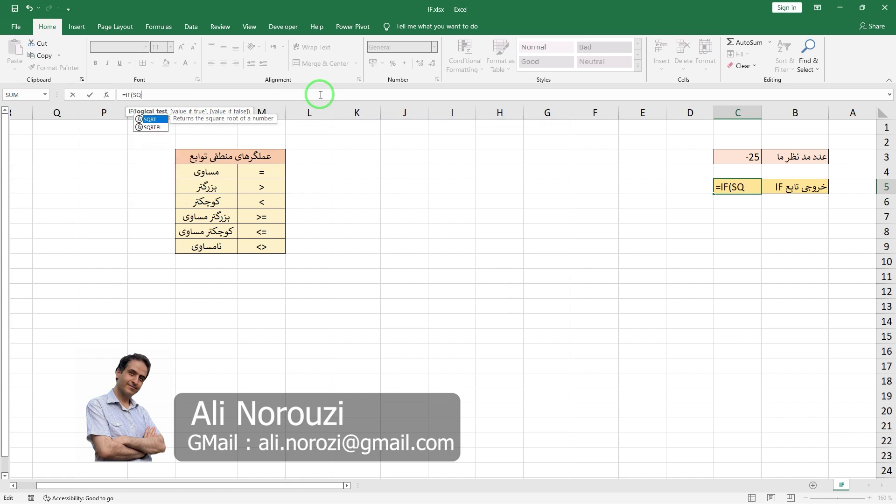
text(RT()
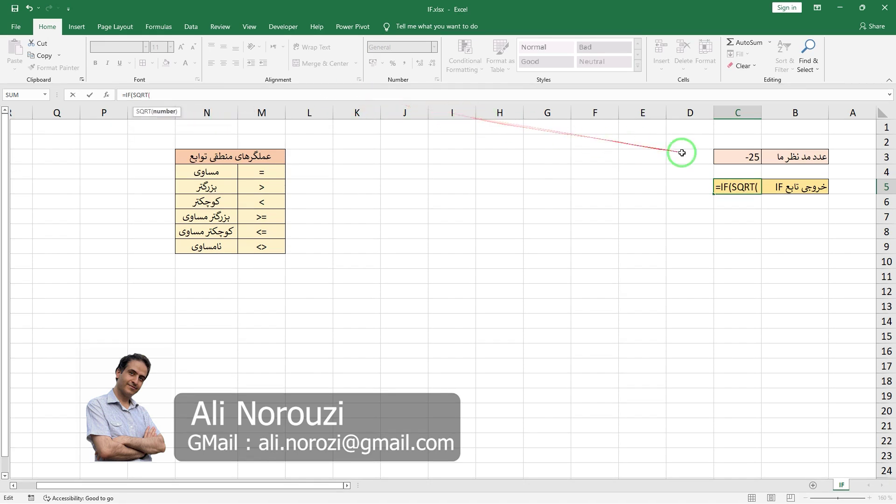
click(730, 157)
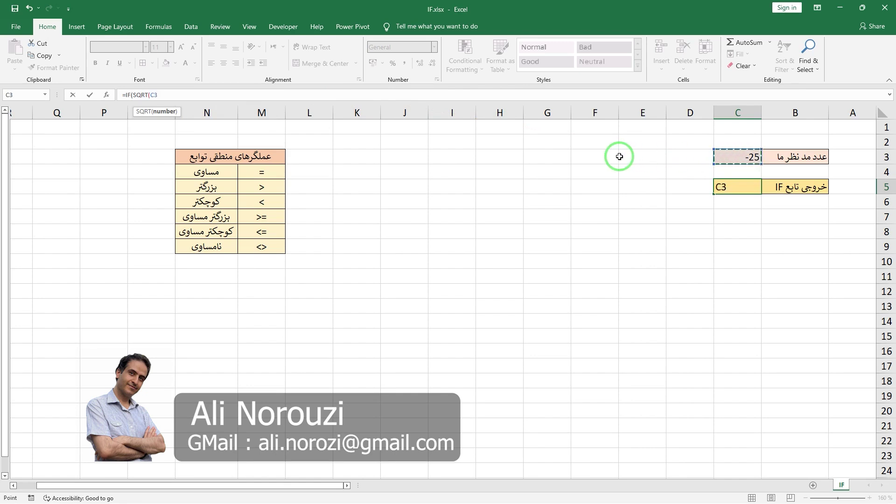
text()>)
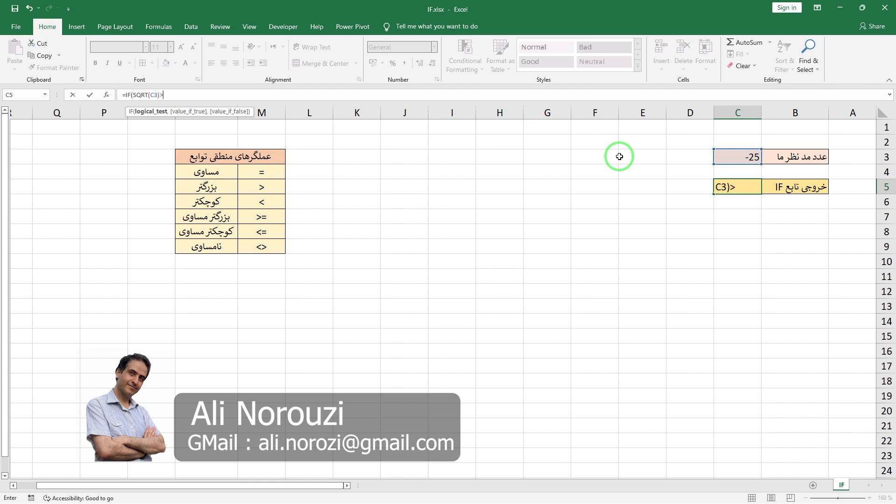
text(=)
text(0)
text(,)
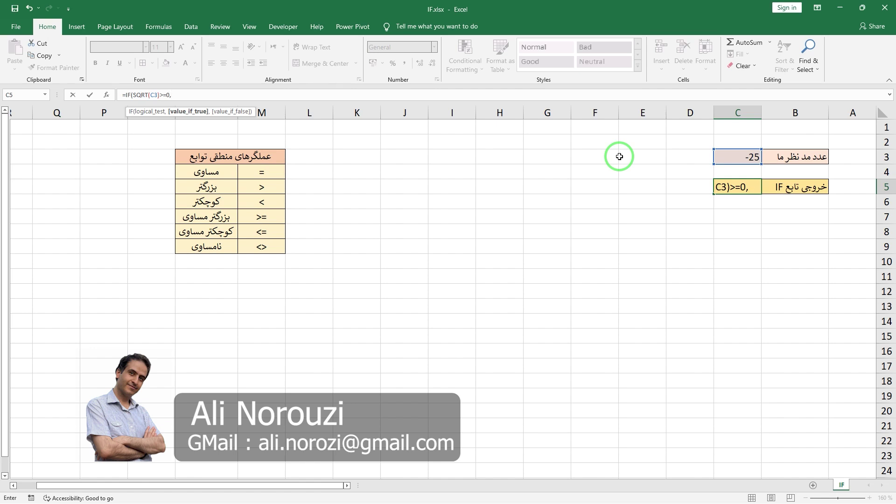
Add SQRT(C3) as the IF formula's true result
text(S)
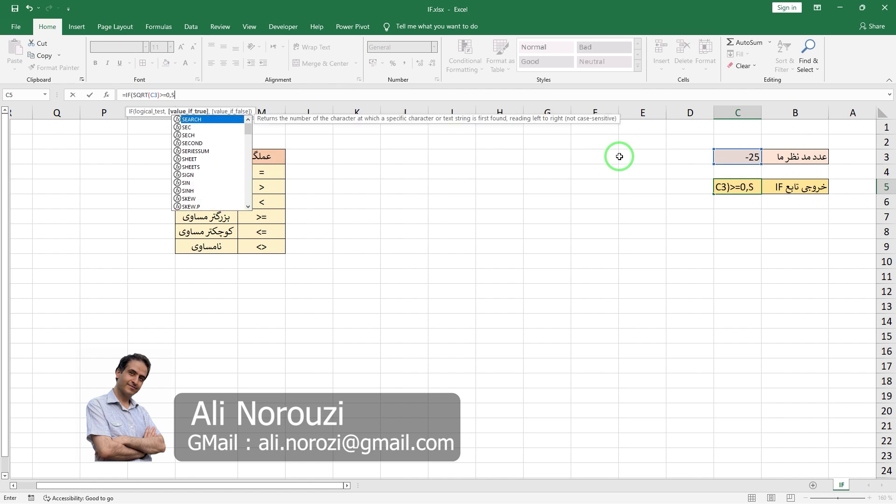
text(Q)
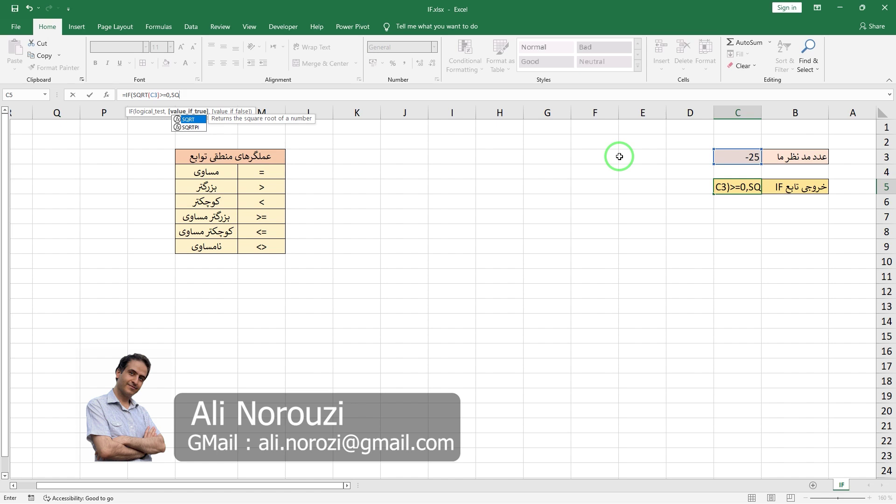
key(Tab)
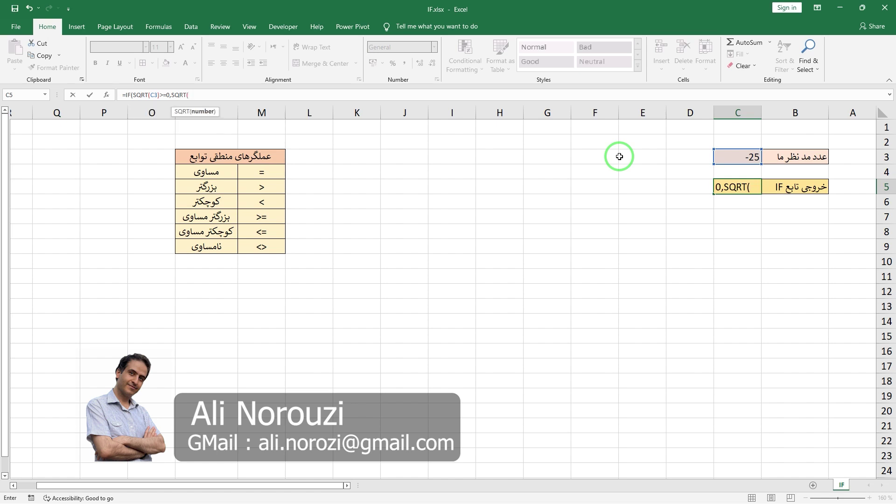
click(741, 157)
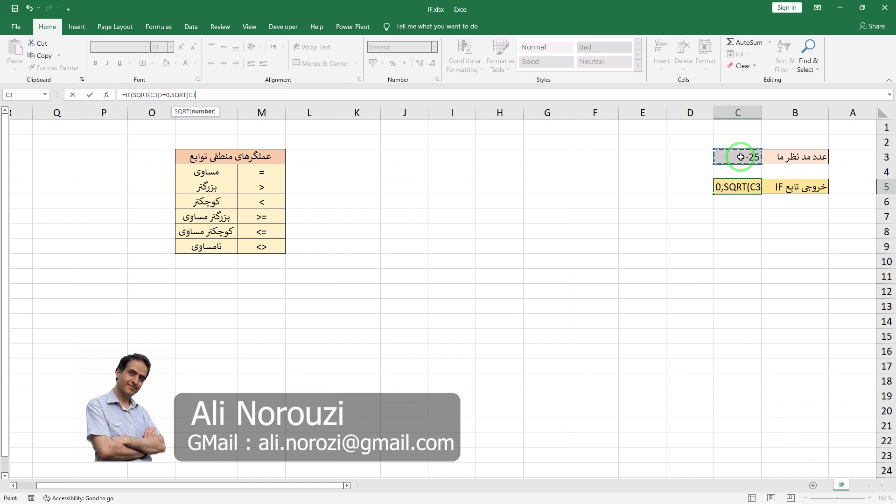
text())
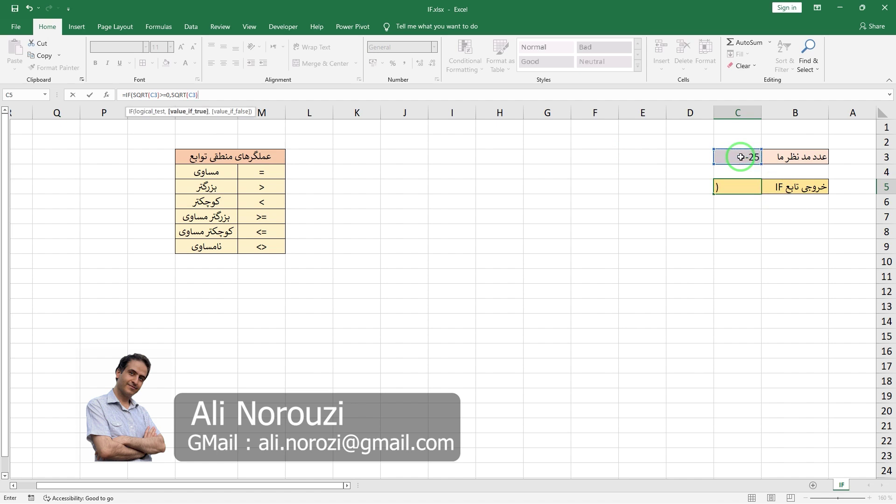
text(,)
Finish the IF formula with "Negative" as the false result and commit it
text(Nega)
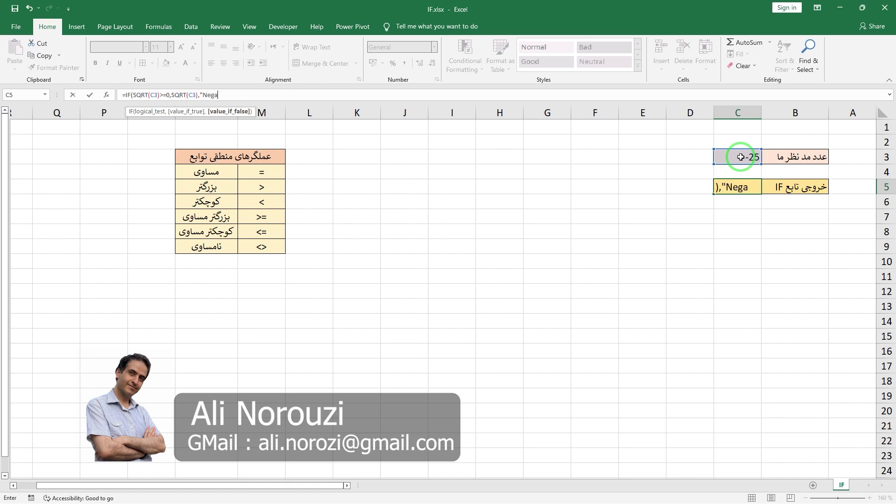
text(tive)
text(")
text())
key(Return)
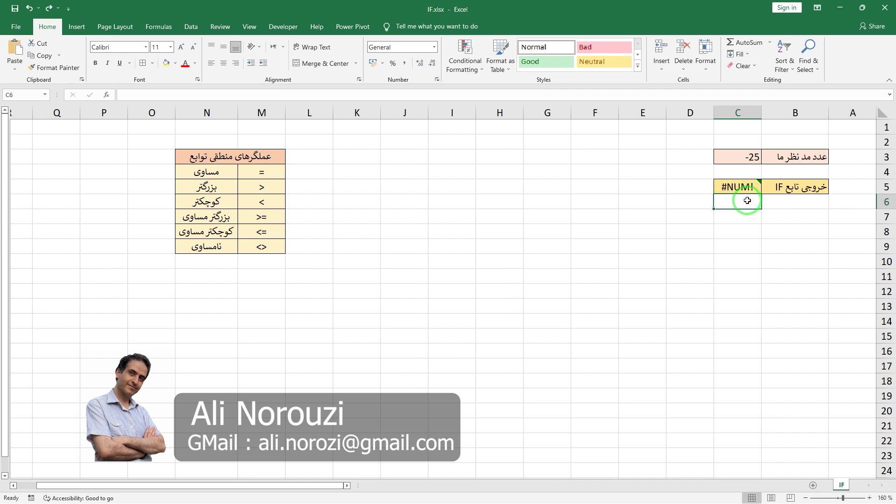
click(743, 186)
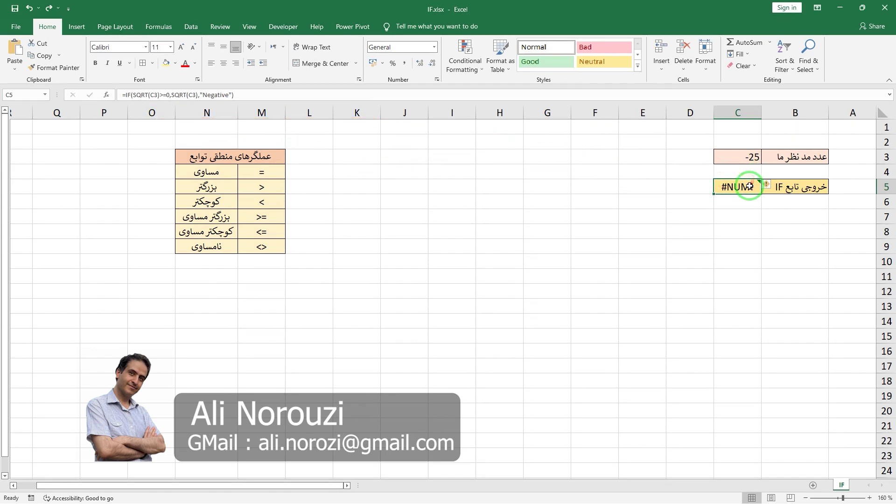
Change the IF condition from SQRT(C3)>=0 to C3>=0 so C5 shows Negative
click(137, 94)
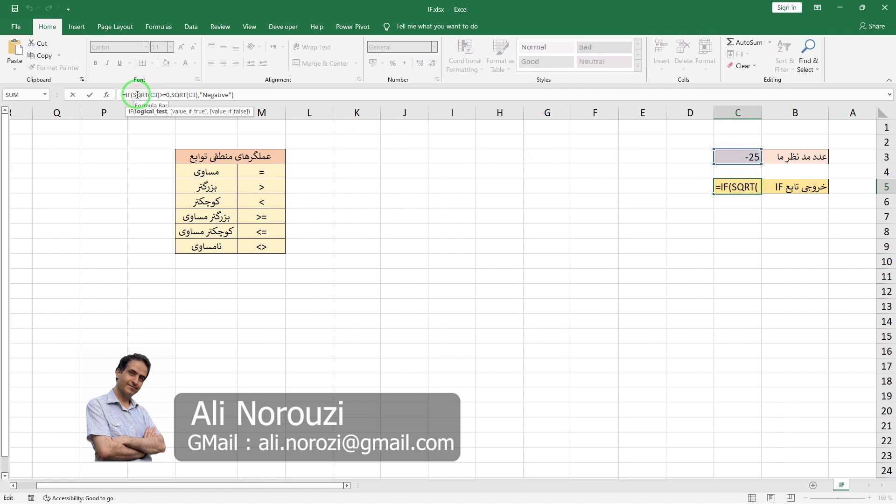
drag(133, 94, 159, 98)
drag(159, 98, 156, 101)
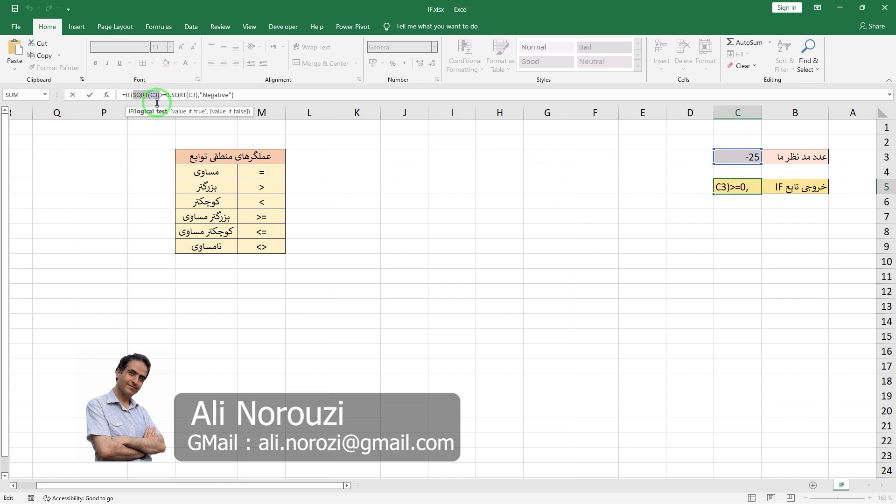
key(Delete)
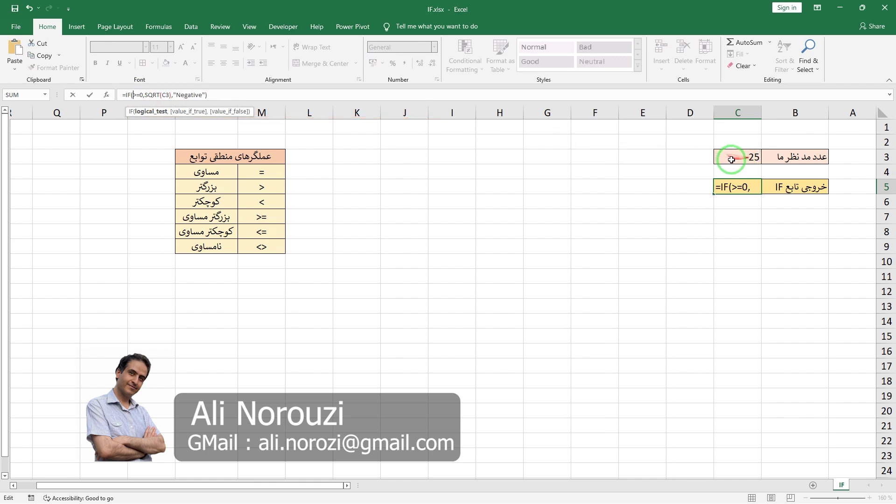
click(731, 158)
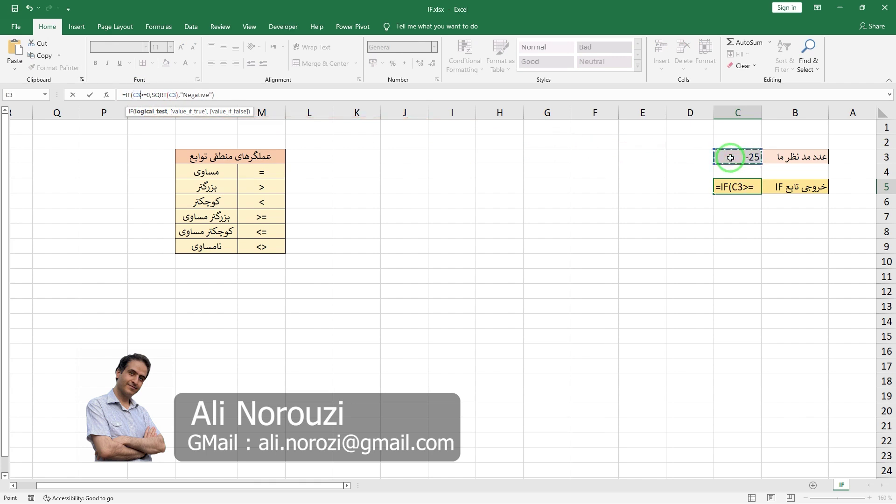
key(Return)
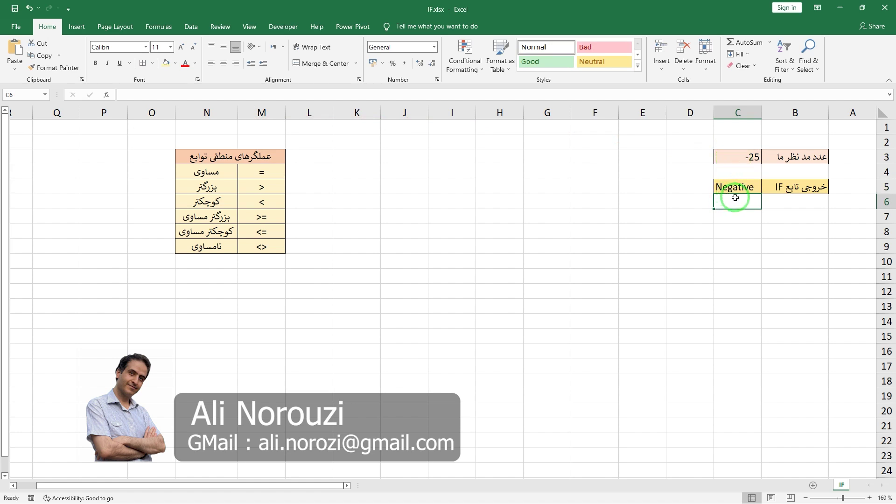
Enter 81 in C3 so C5 shows its square root 9
click(735, 155)
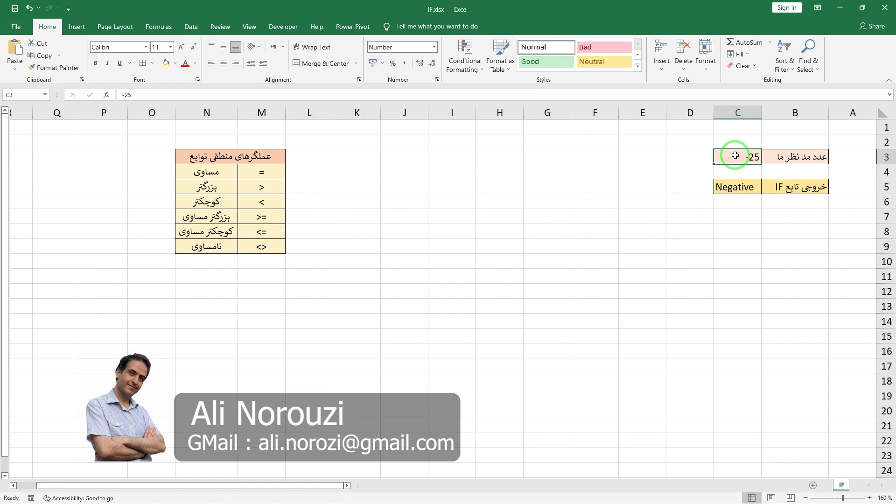
text(81)
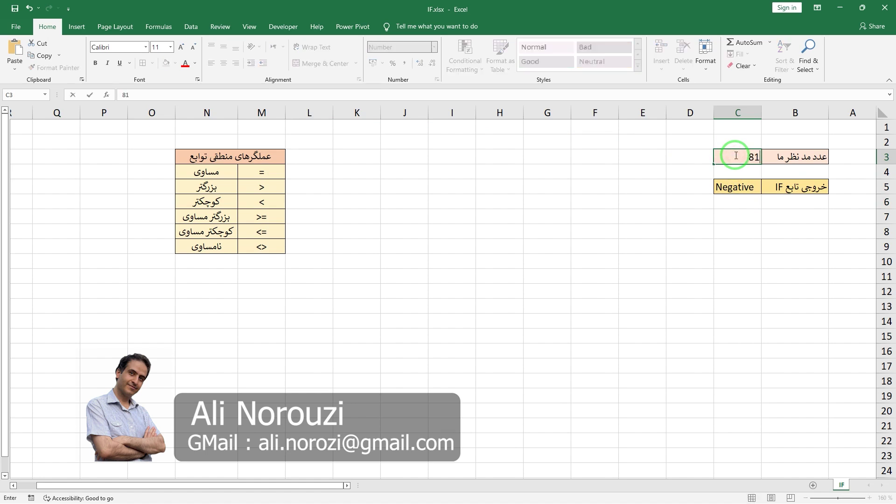
key(Return)
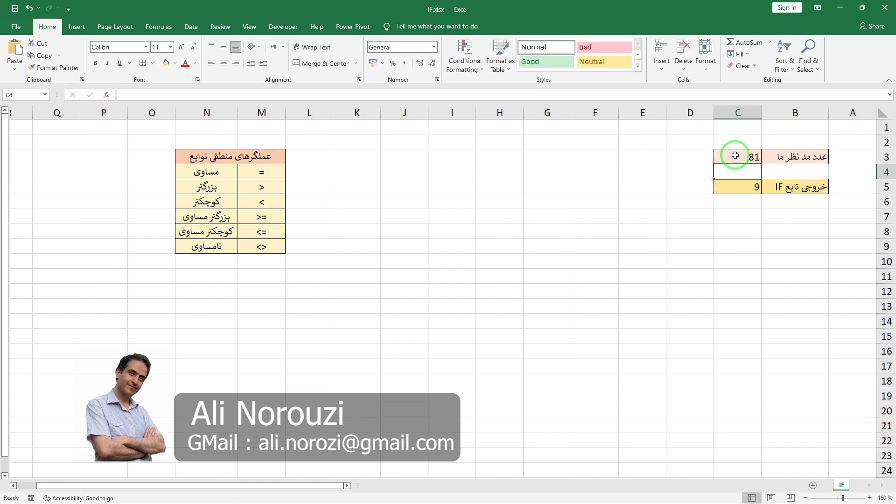
Change C3 to -81 and check that C5's formula returns Negative
click(735, 156)
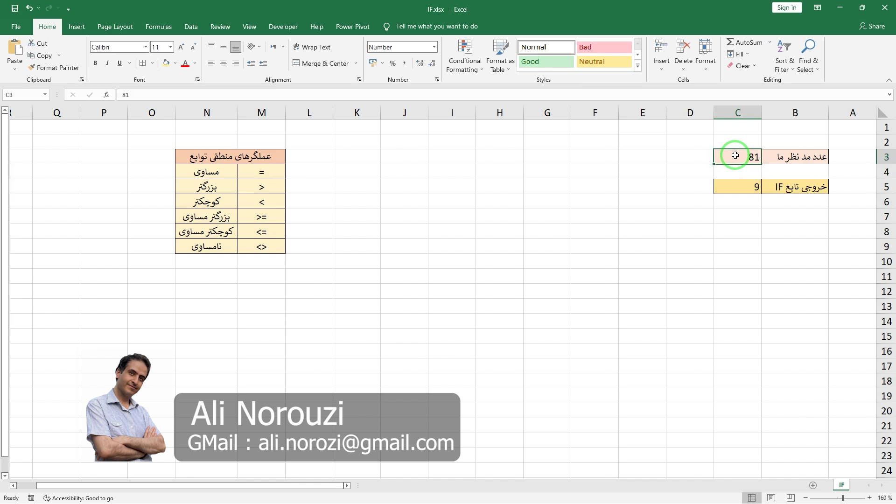
text(-81)
key(Return)
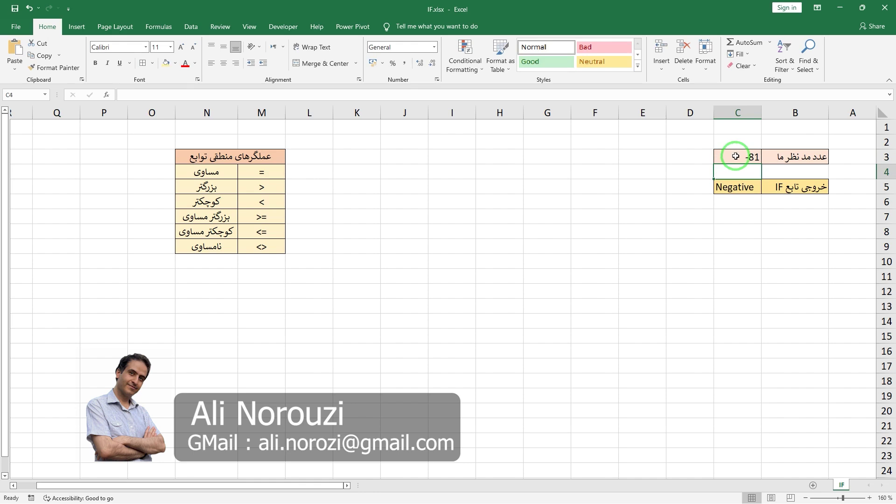
click(684, 217)
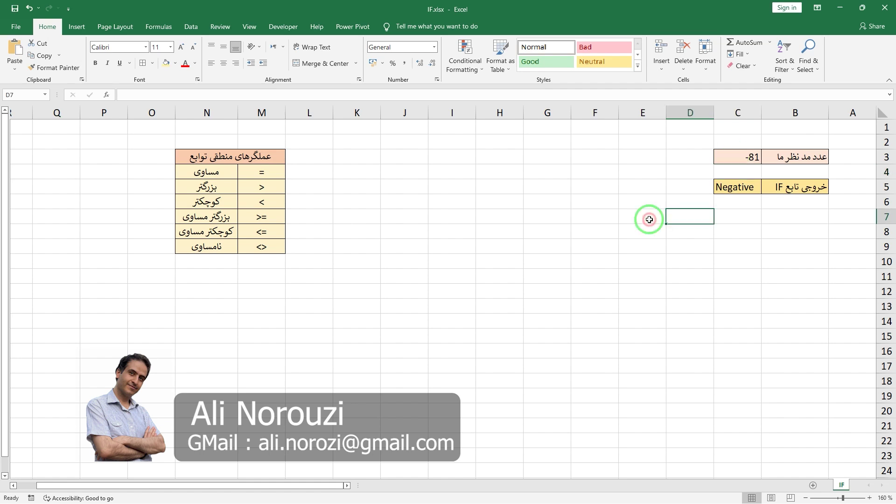
click(731, 189)
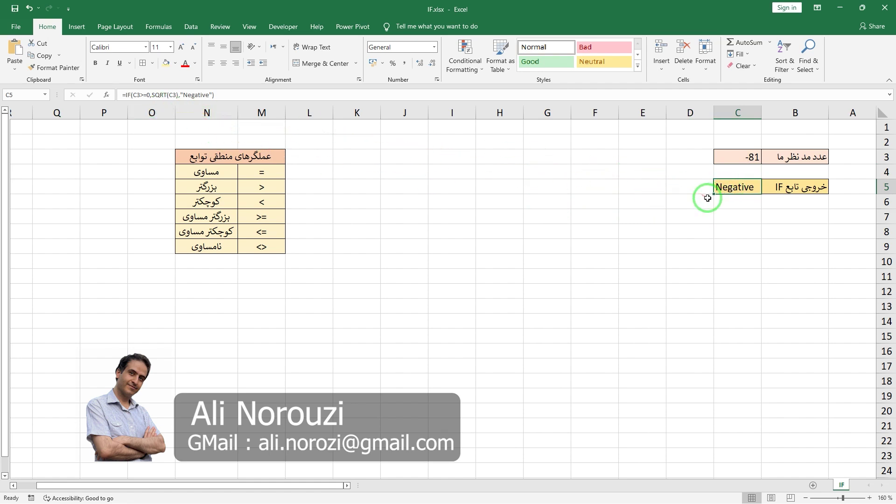
click(709, 214)
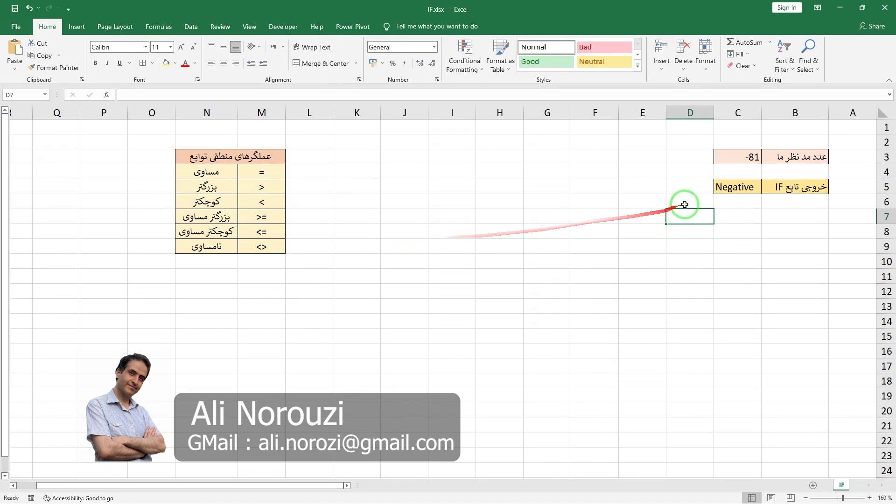
Replace the word Negative in C5's formula with the Persian word منفی
click(731, 189)
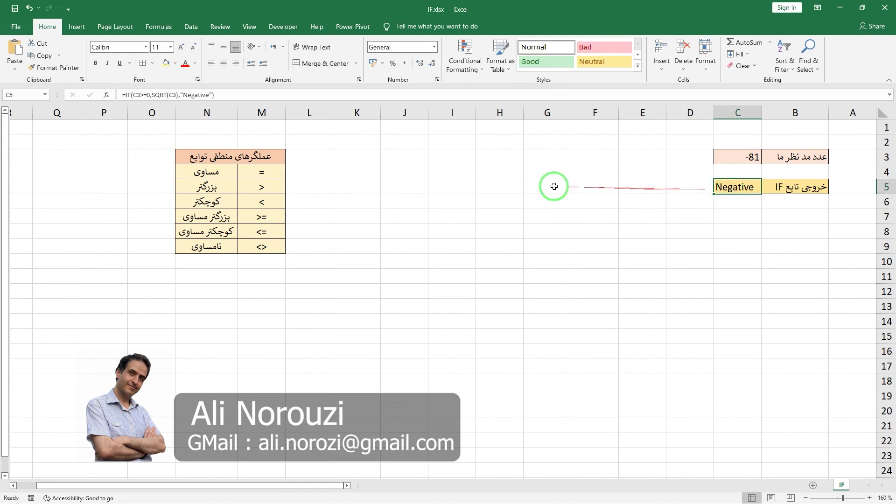
drag(184, 97, 209, 96)
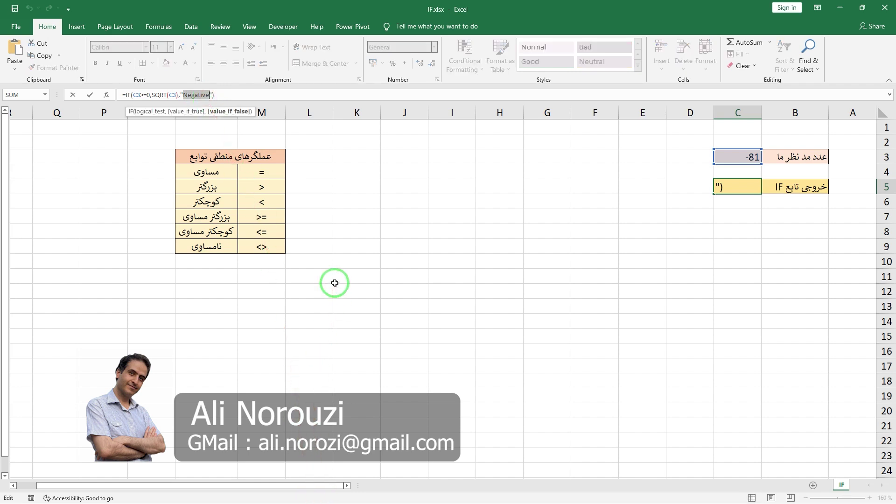
text(م)
text(نف)
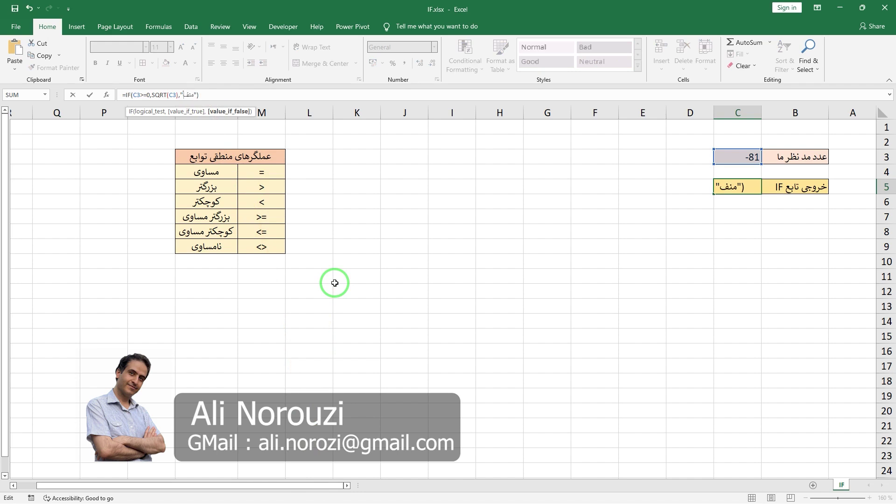
text(ی)
key(Return)
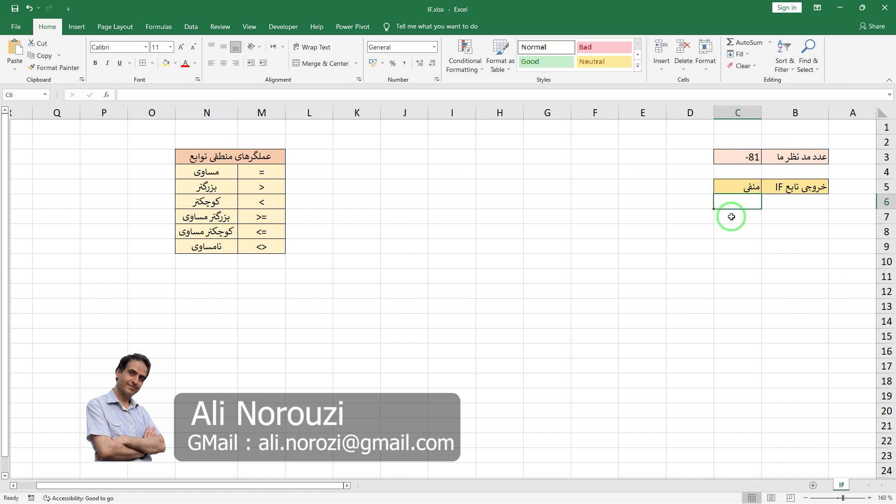
Enter the word منفی in cell C7
click(731, 216)
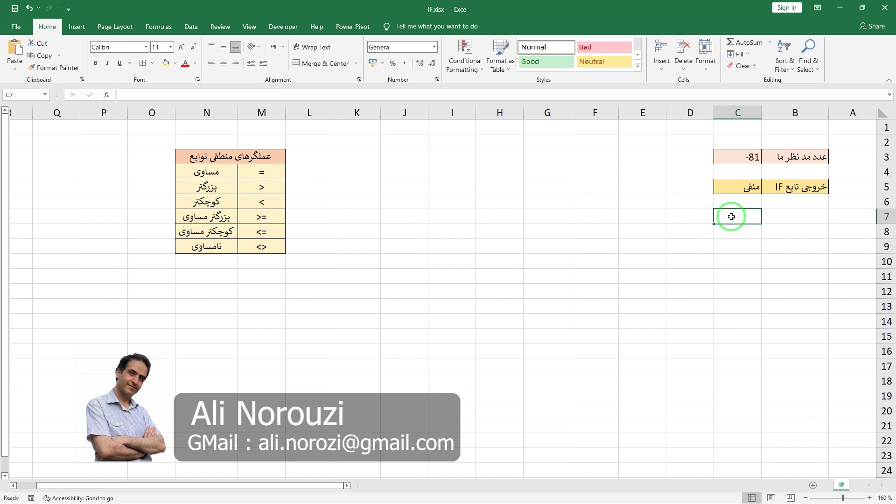
text(منفی)
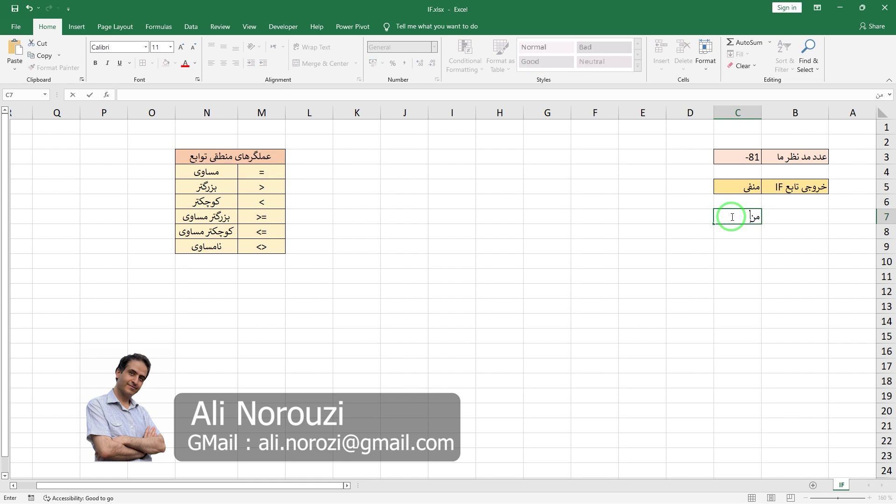
key(Return)
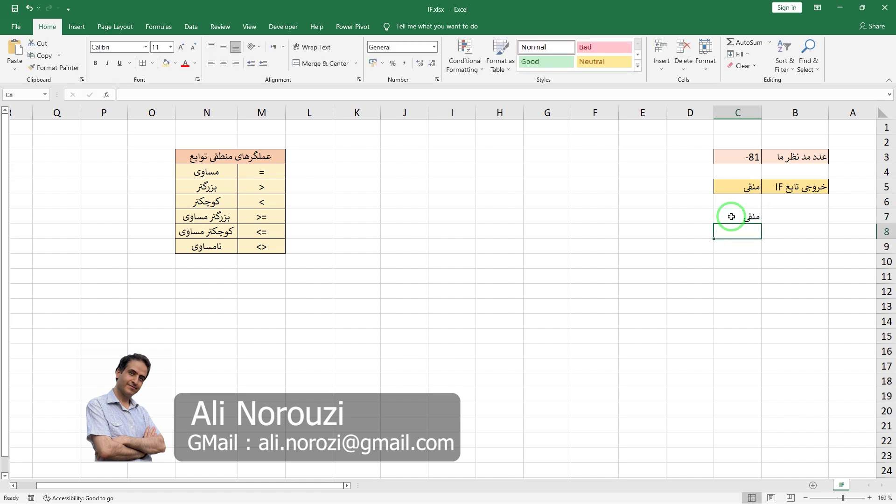
Replace the quoted منفی in C5's IF formula with a reference to C7
click(744, 189)
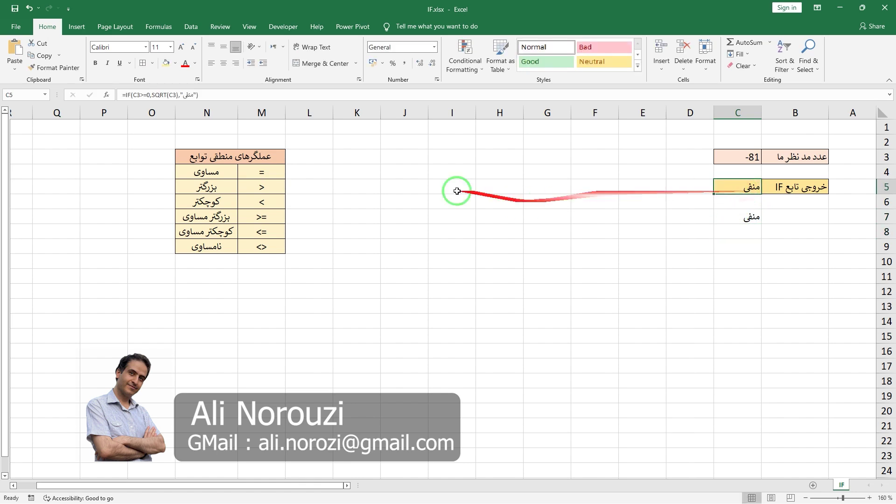
drag(184, 96, 193, 95)
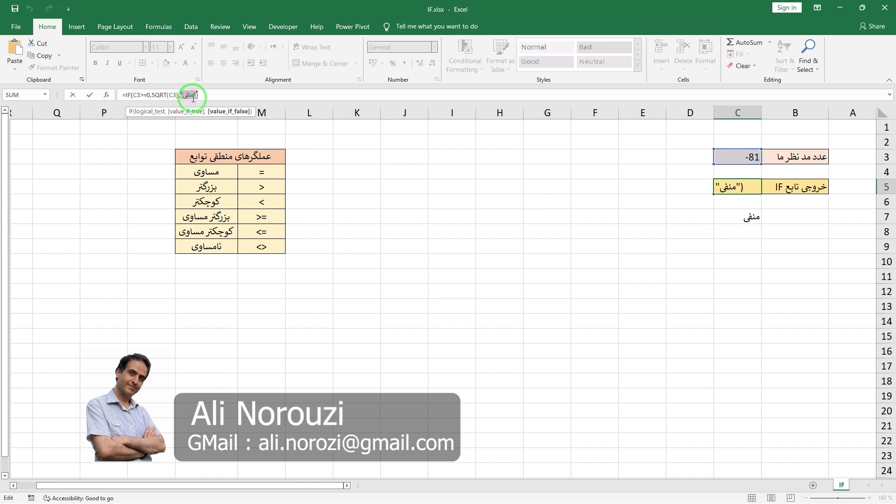
key(Delete)
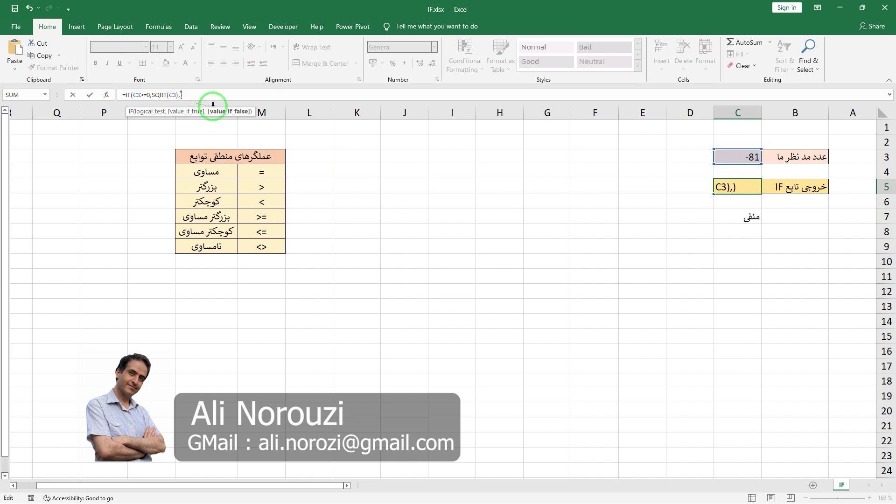
click(736, 218)
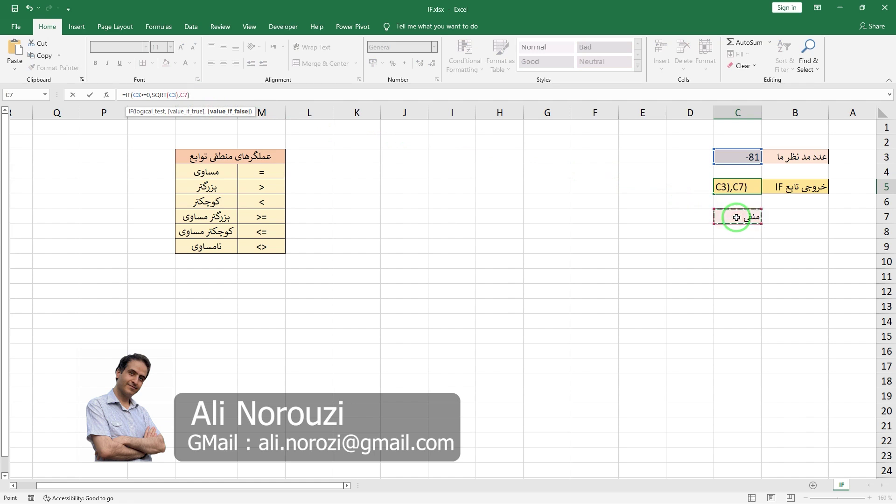
key(Return)
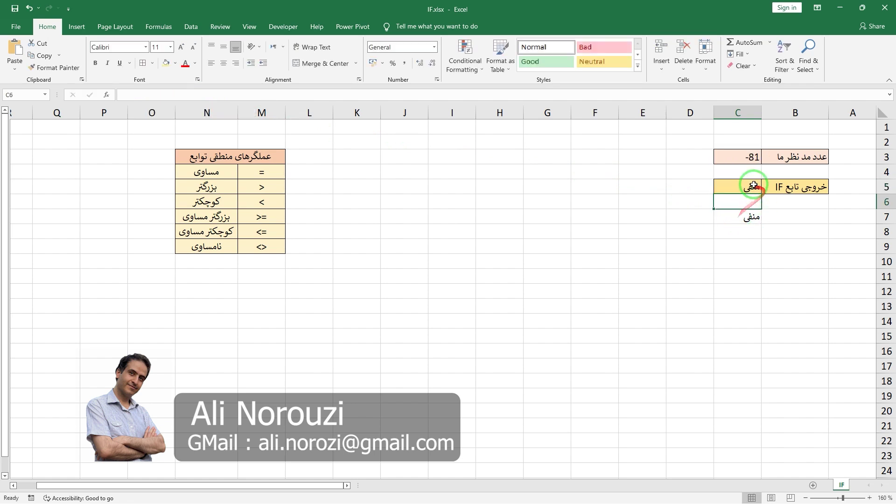
Enter 81 in C3 so C5 shows its square root, 9
click(743, 157)
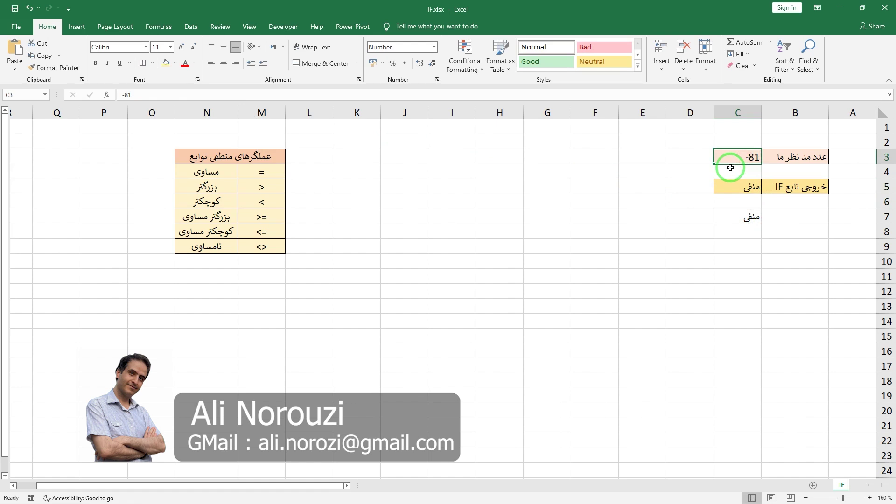
text(81)
key(Return)
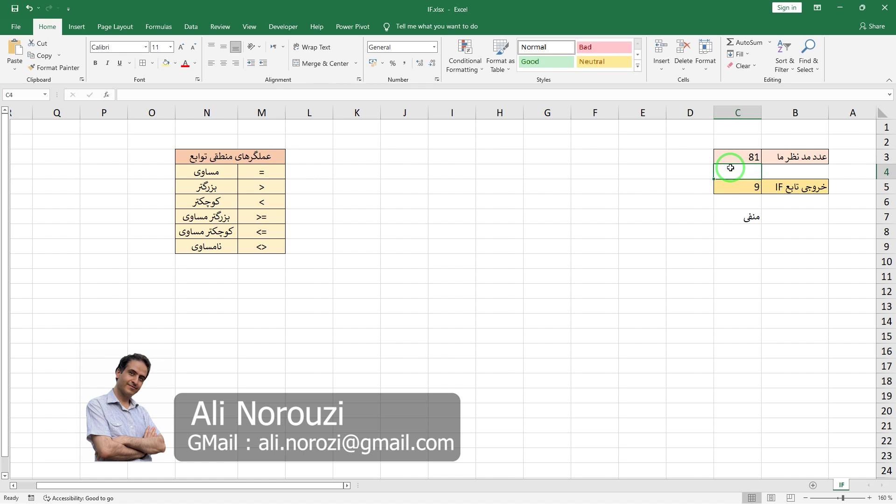
Enter -56 in C3 so C5 shows منفی from C7
click(735, 156)
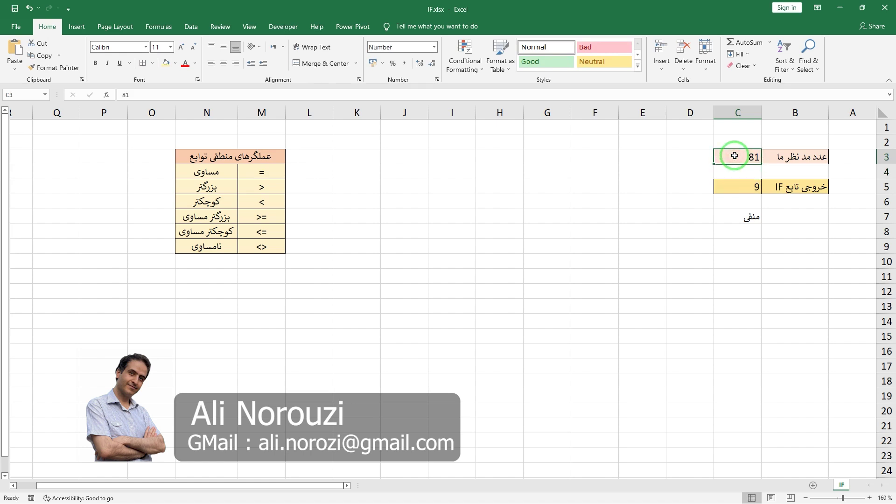
text(-)
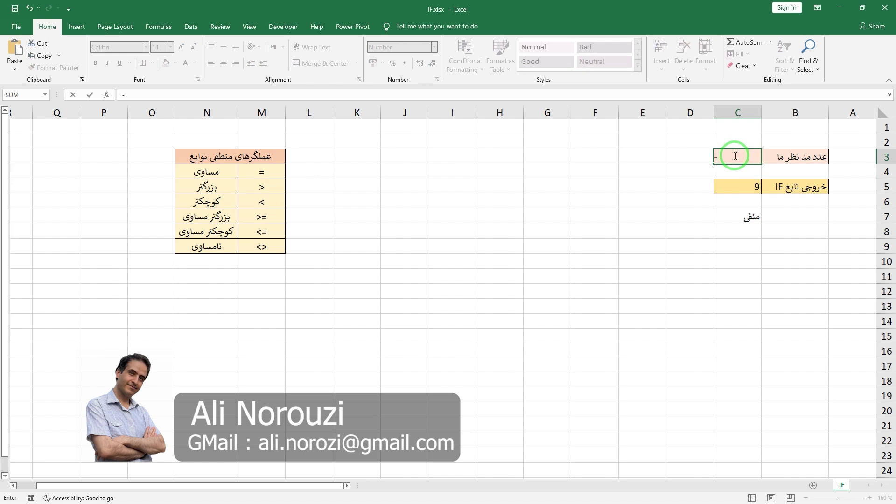
text(56)
key(Return)
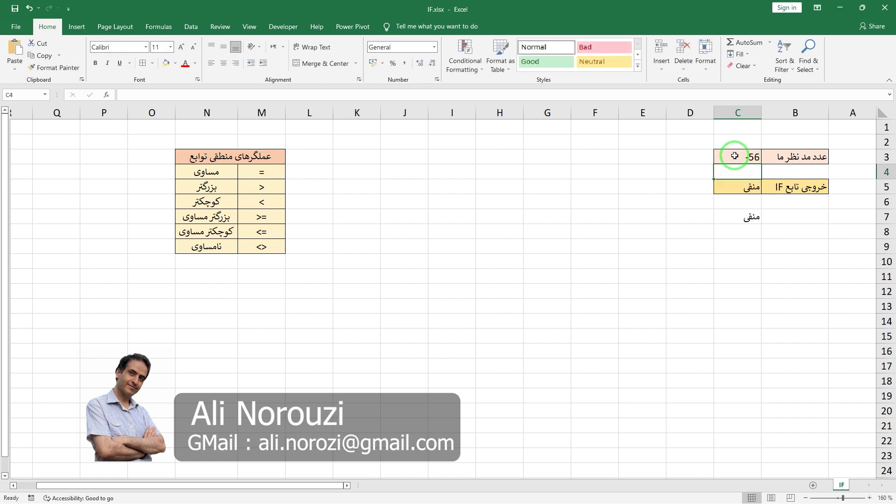